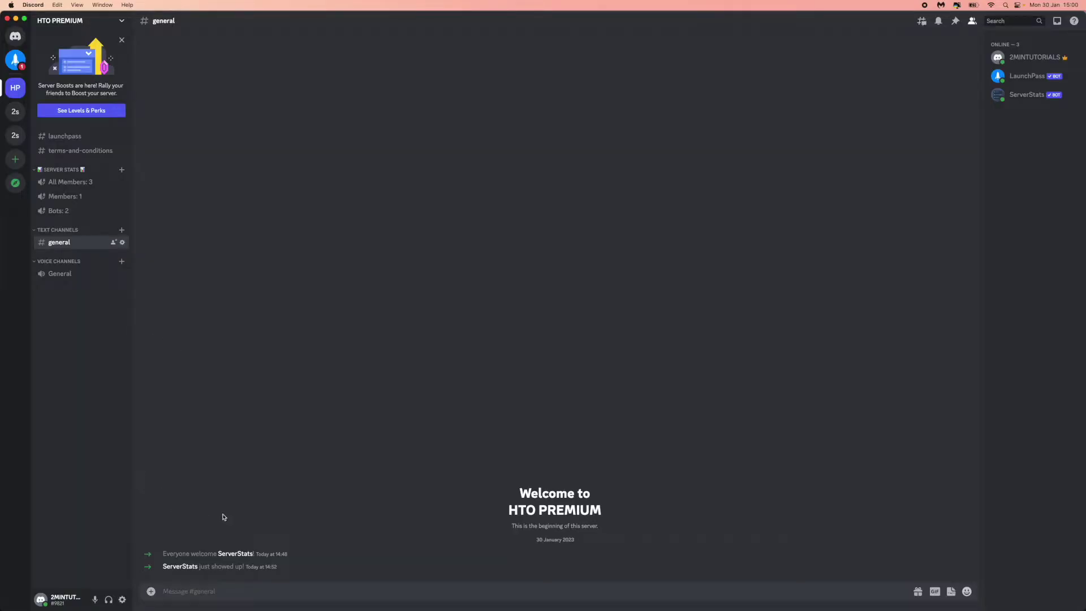
Step: Open the HTO PREMIUM server options menu, then dismiss it
click(57, 24)
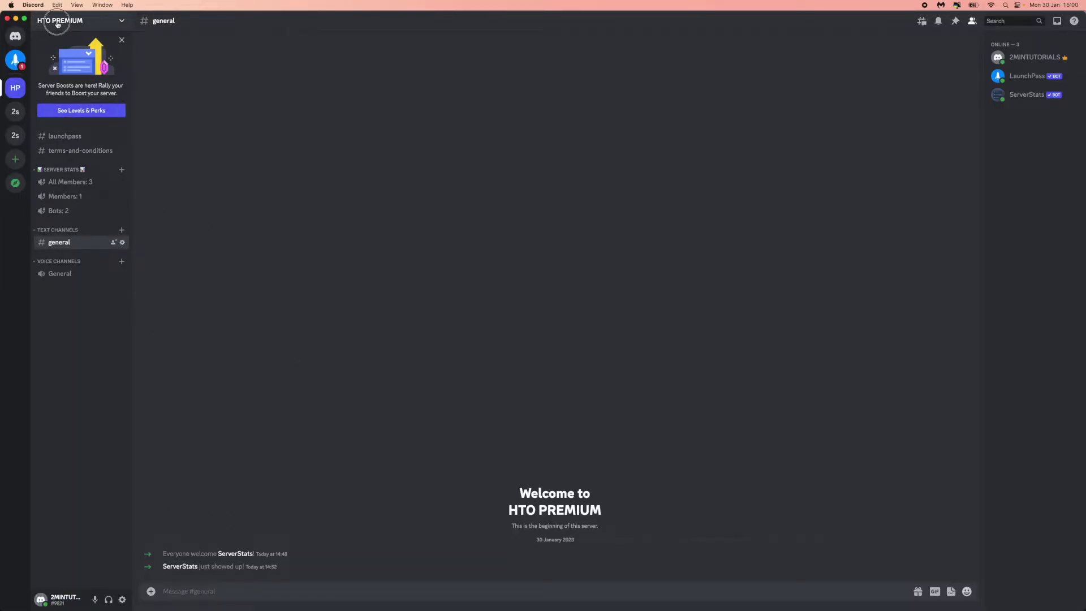
key(Escape)
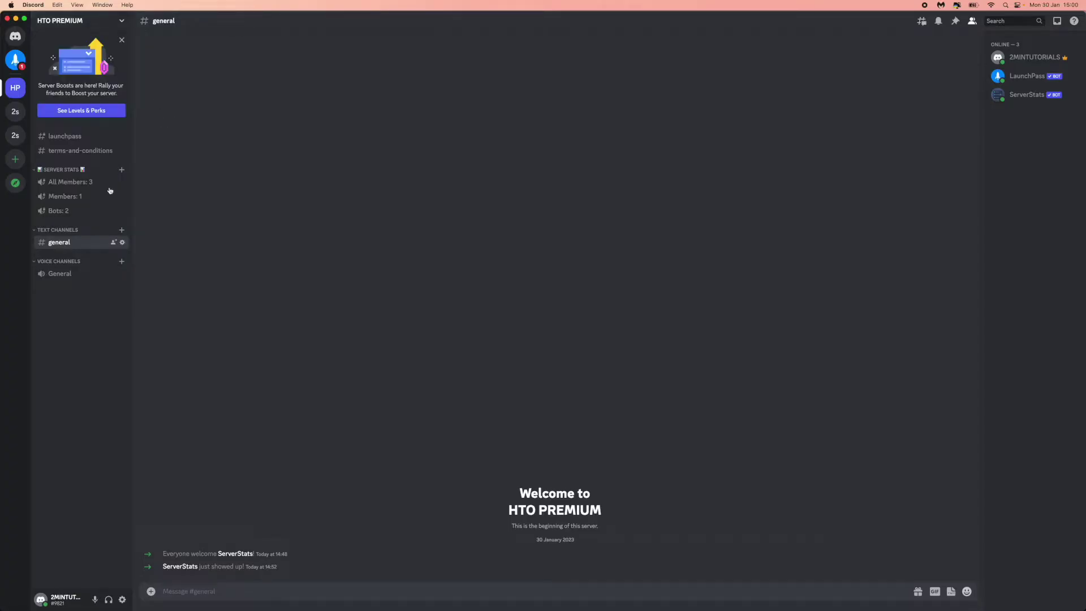
Step: Go to HTO PREMIUM's Server Settings and show the Integrations webhooks list
click(119, 21)
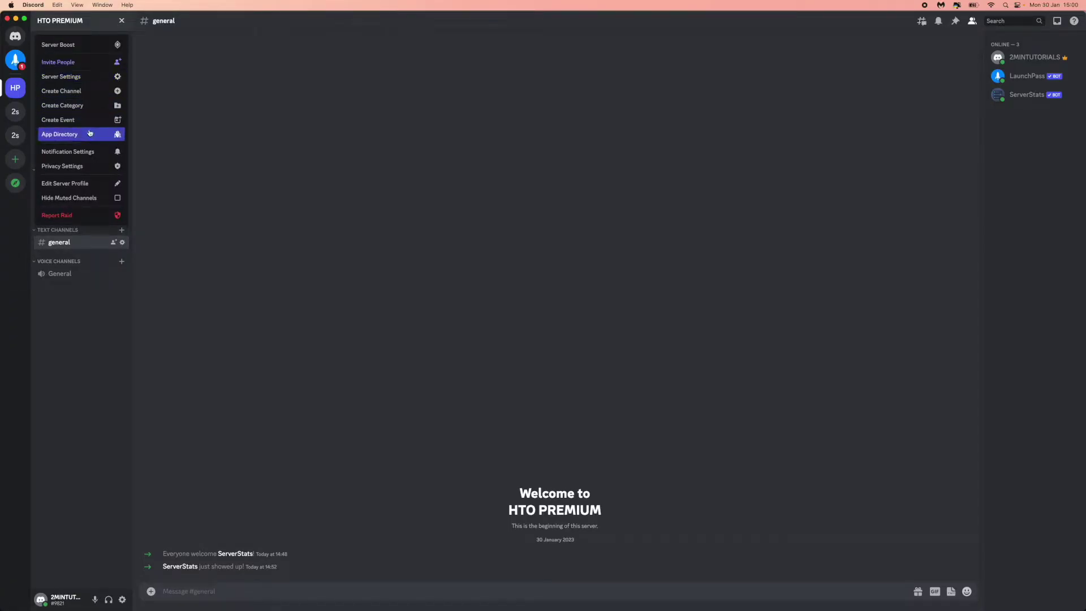
click(83, 77)
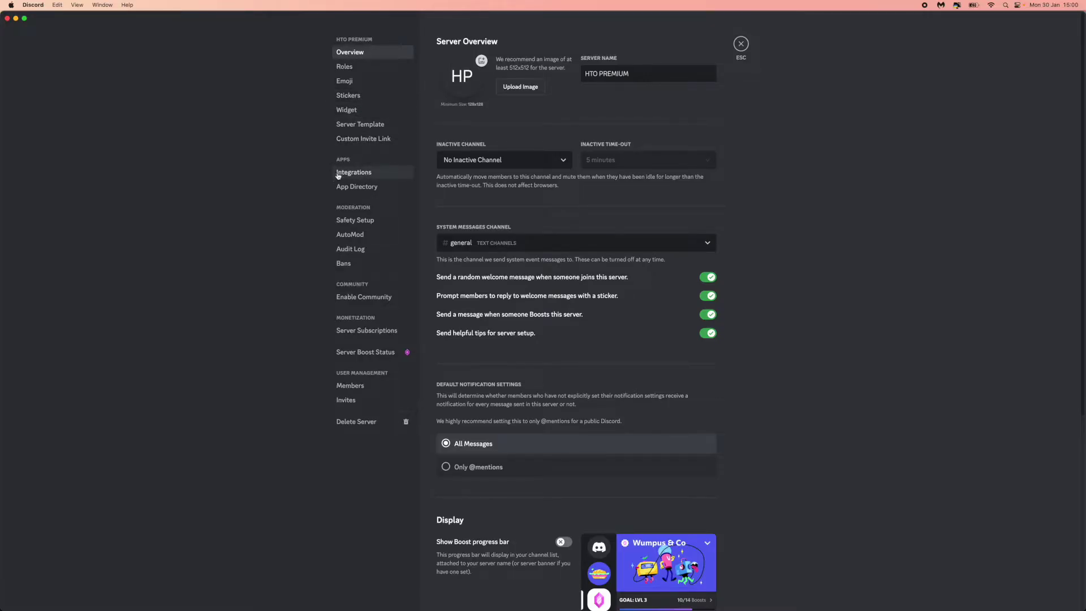
click(361, 175)
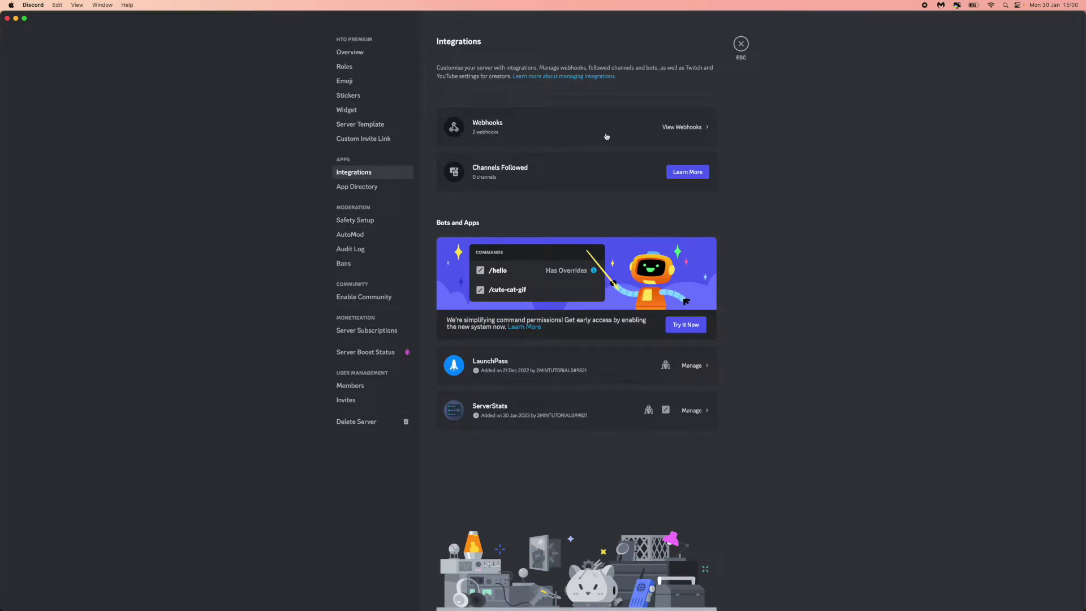
click(681, 127)
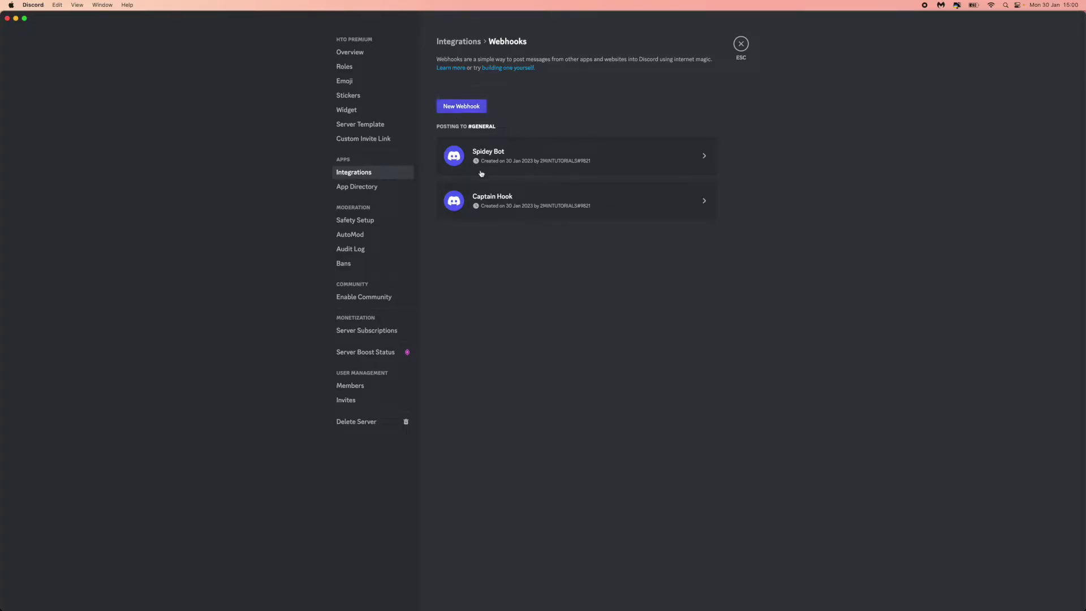
Step: Expand the Spidey Bot webhook and copy its webhook URL
click(672, 159)
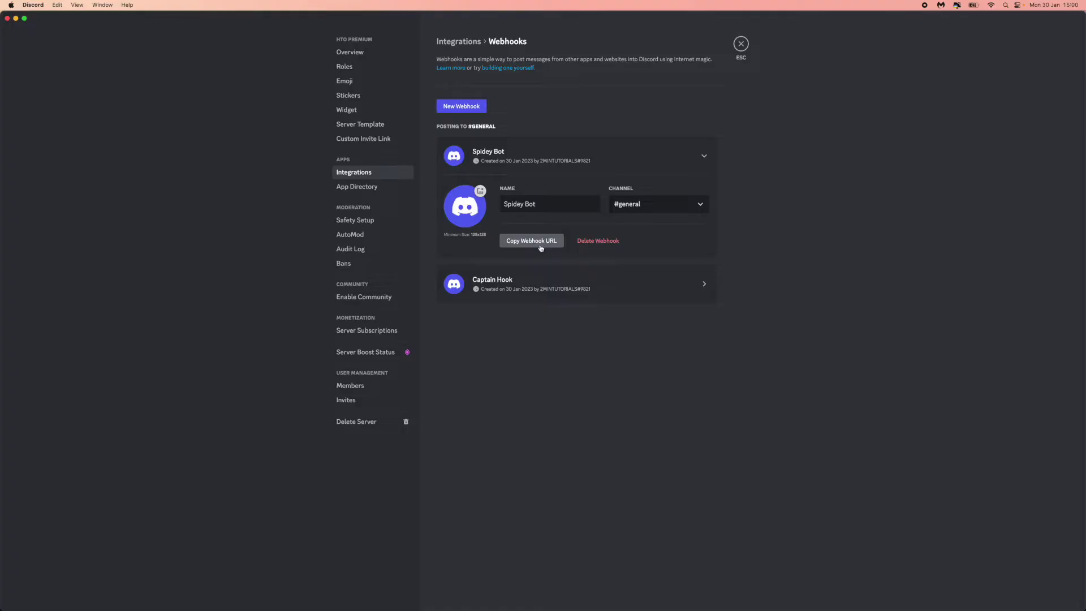
click(538, 243)
mouse_move(352, 602)
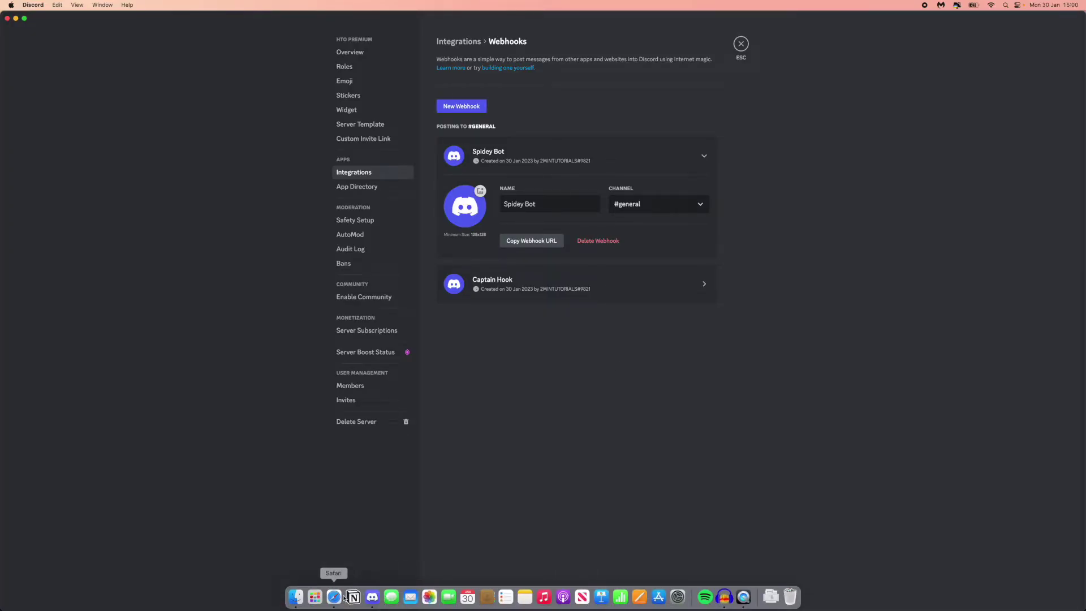
click(334, 597)
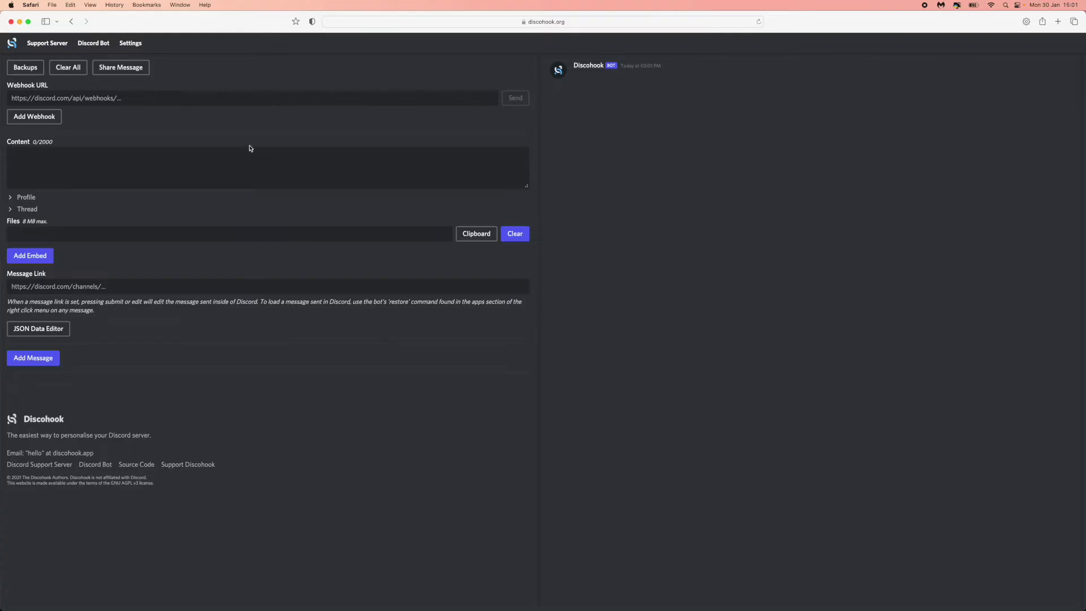
Step: Paste Spidey Bot's webhook URL into Discohook's Webhook URL field
click(186, 101)
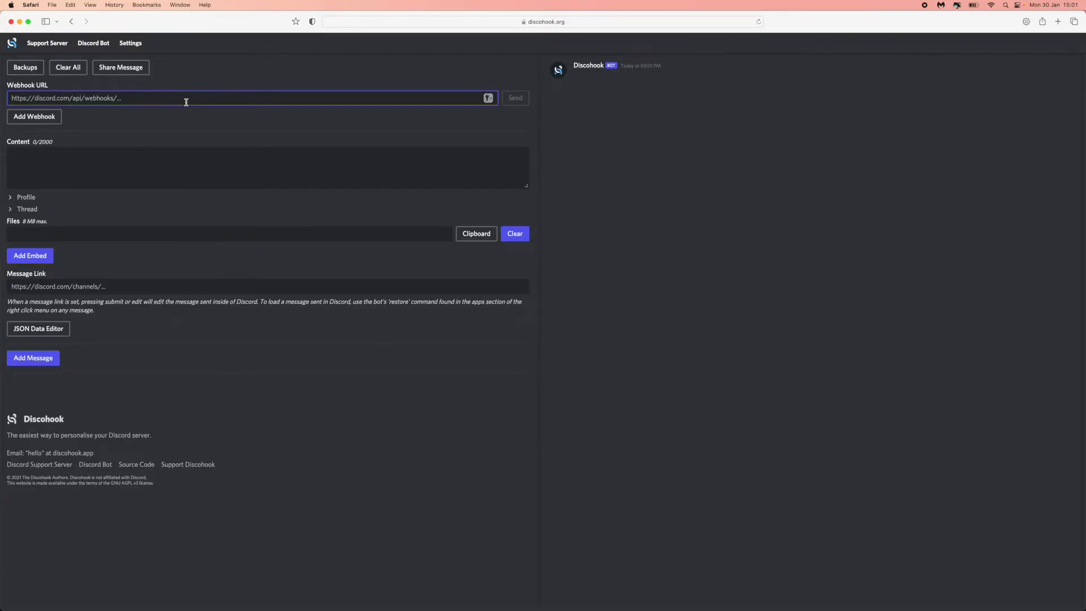
key(super+v)
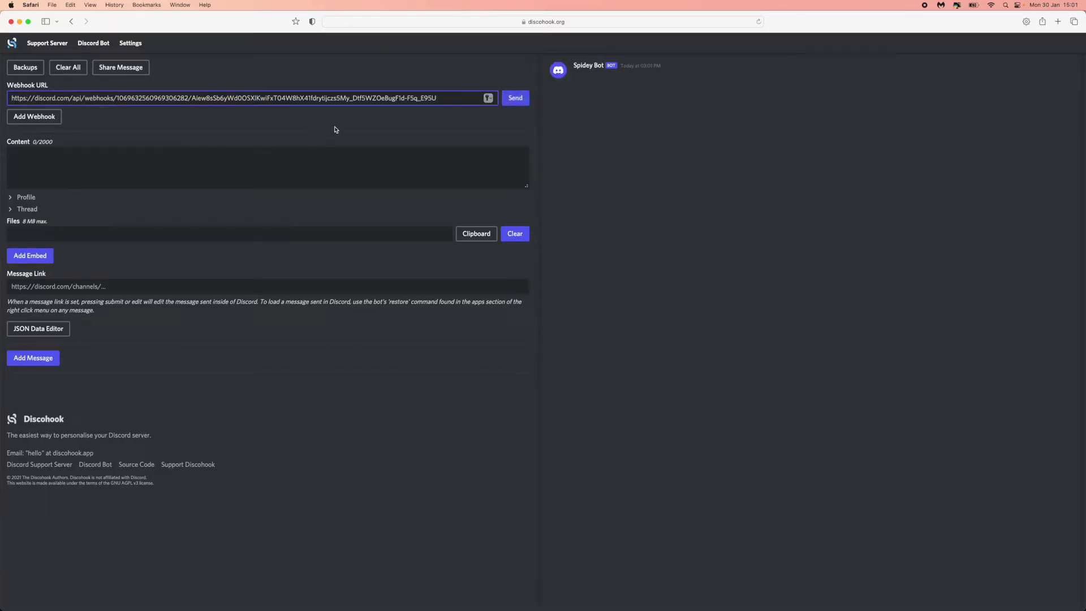
click(337, 125)
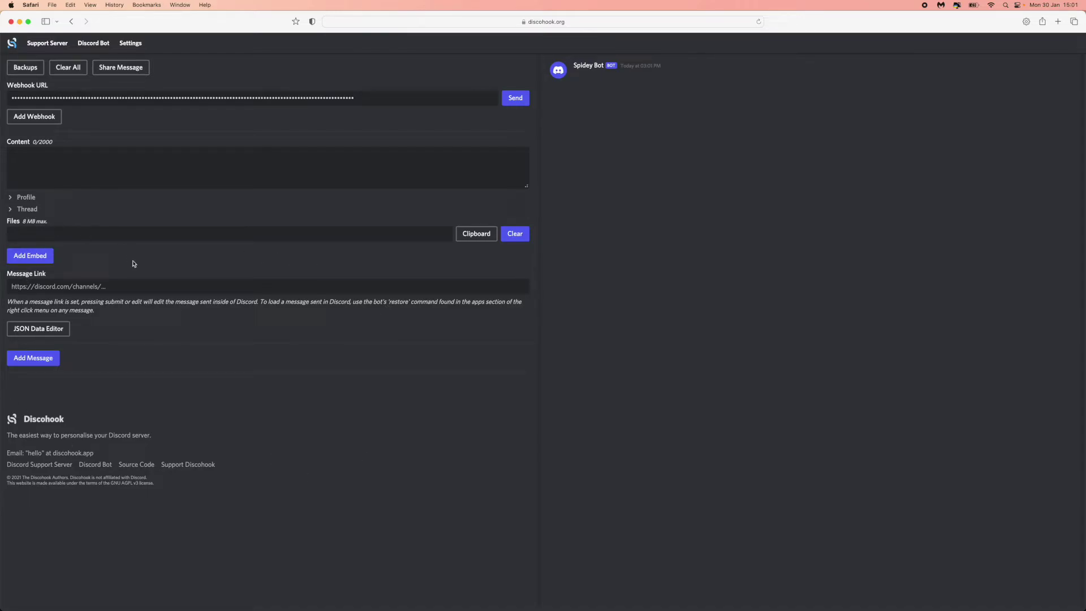
Step: Add a second Discohook message reading 'YouTube Tutorial' and send it
click(36, 360)
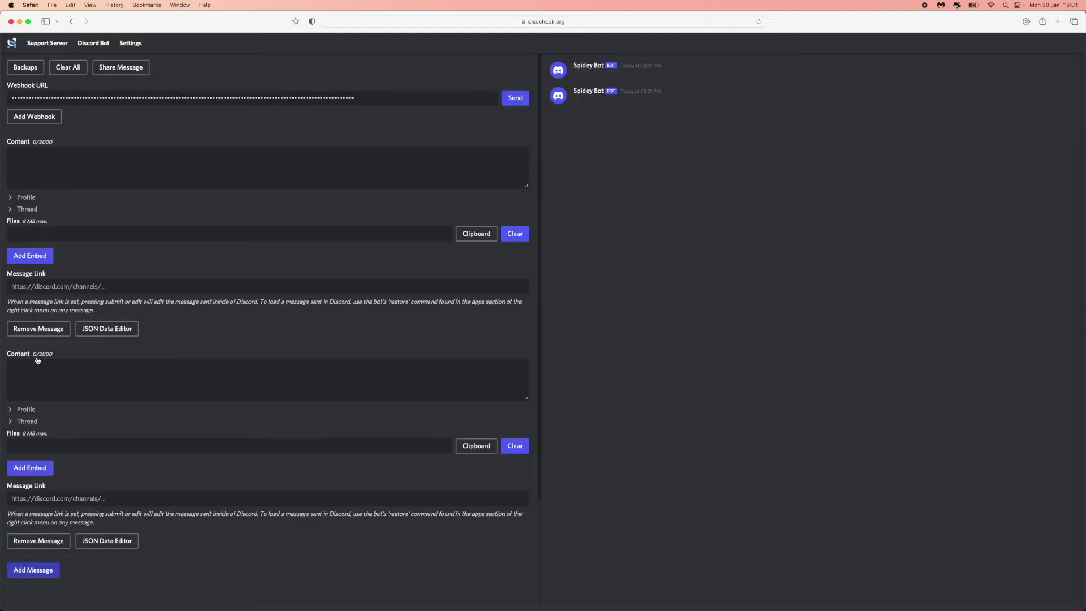
click(67, 383)
text(YouTube T)
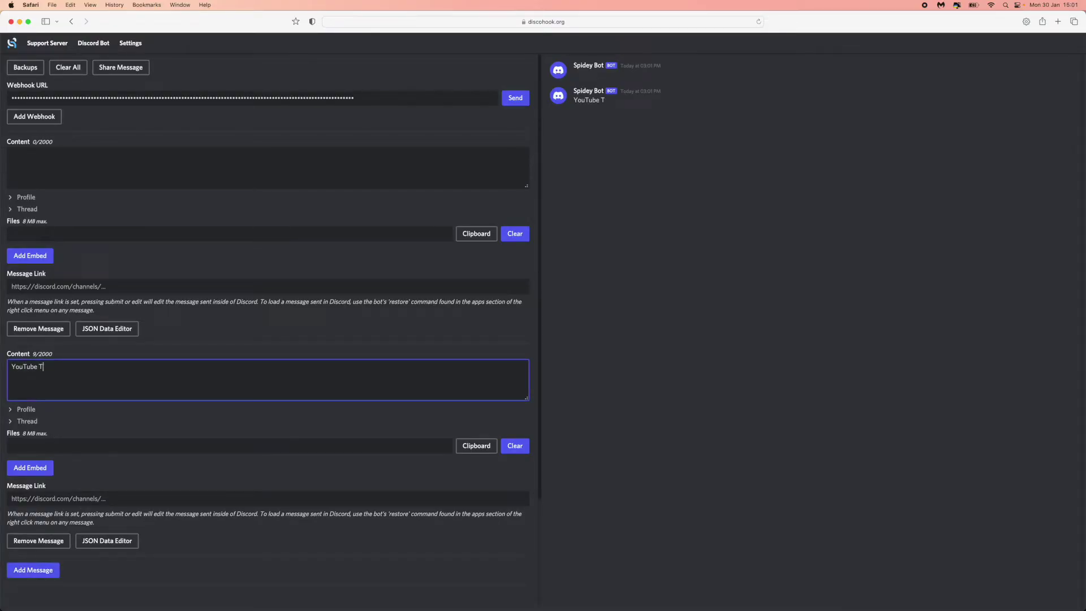
text(utorial)
click(519, 102)
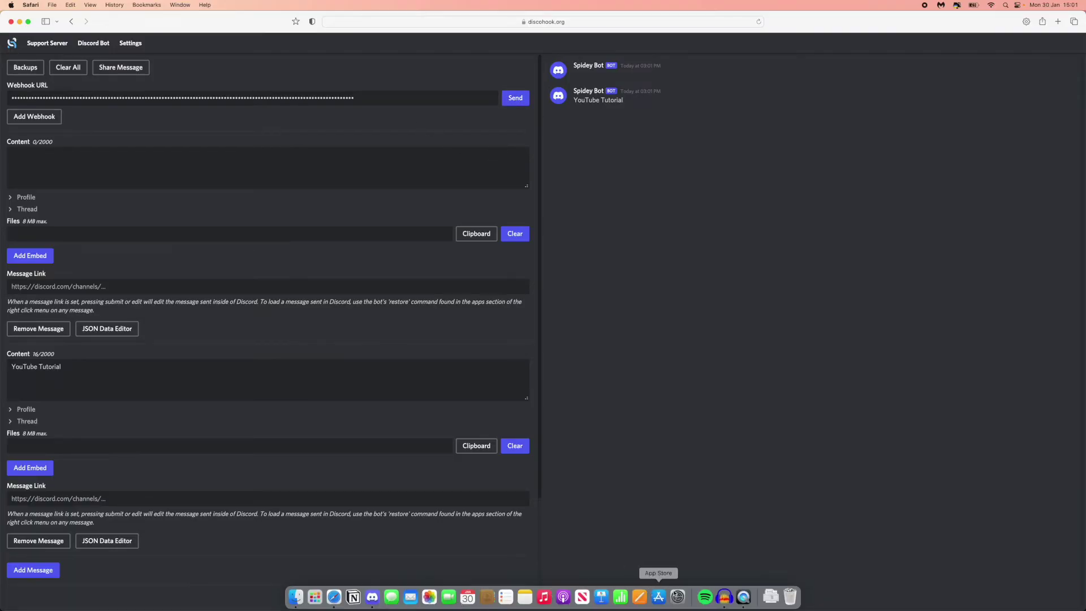
Step: Back in Discord's #general, select Spidey Bot's posted 'YouTube Tutorial' message
click(370, 596)
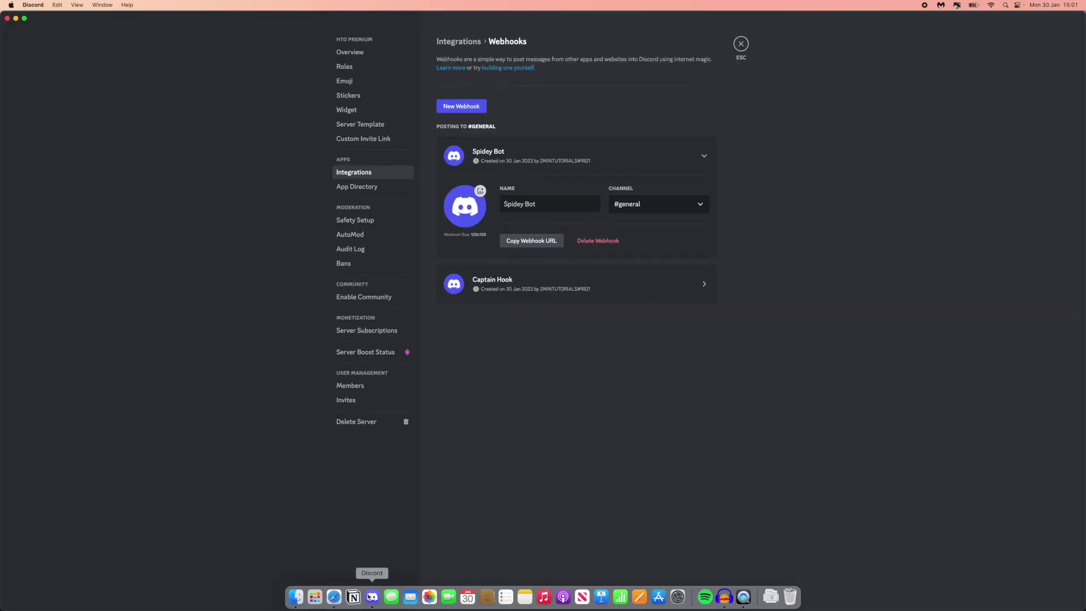
click(740, 43)
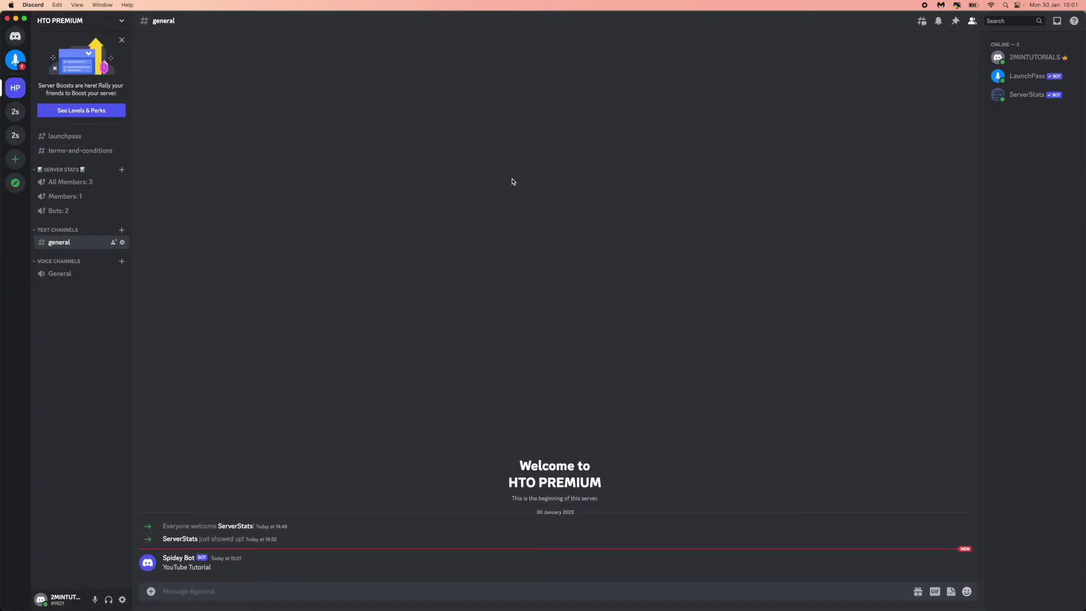
drag(162, 566, 219, 578)
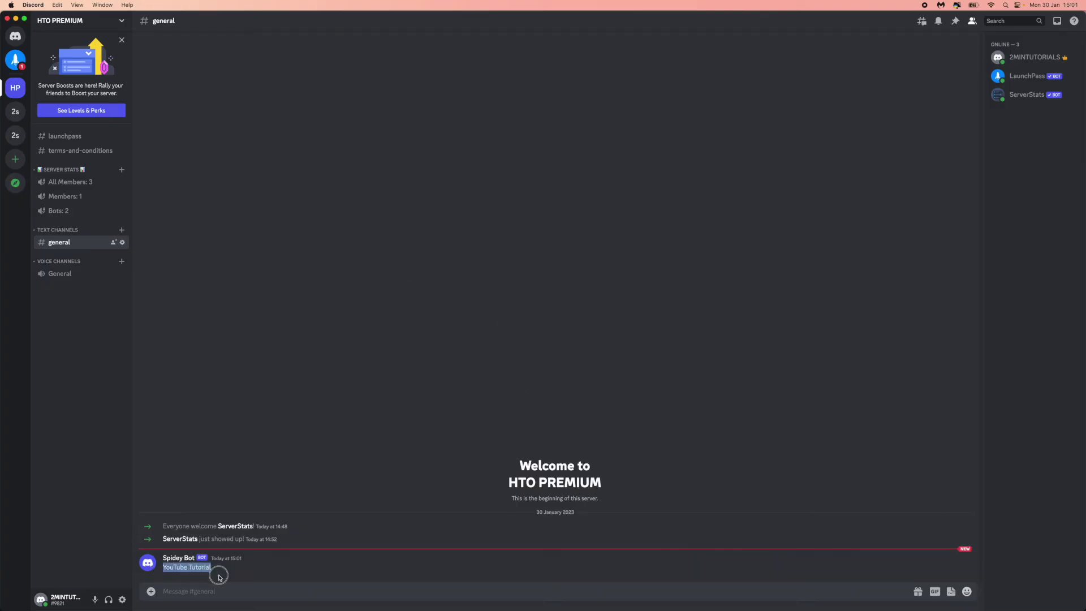